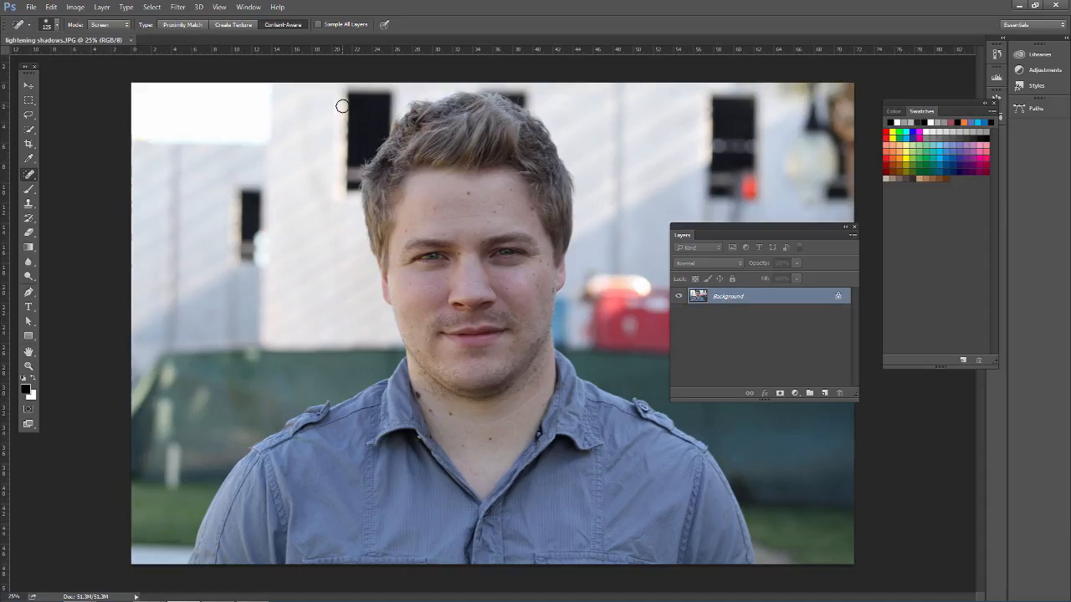
# - Duplicate the background layer and open the copy in the Camera Raw filter
pyautogui.hotkey('ctrl', 'j')
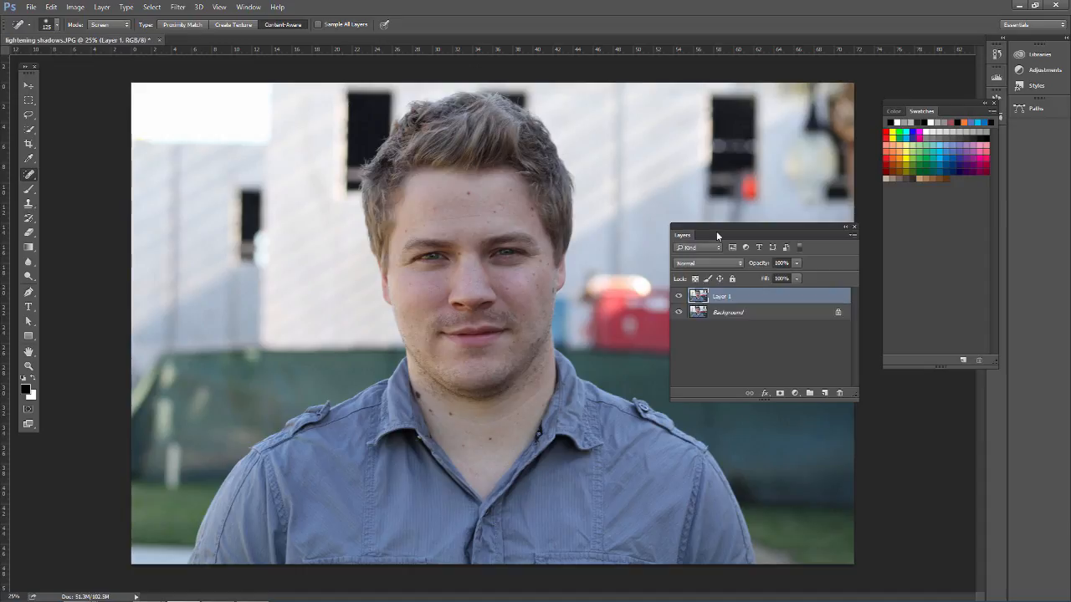
pyautogui.click(177, 7)
pyautogui.click(219, 72)
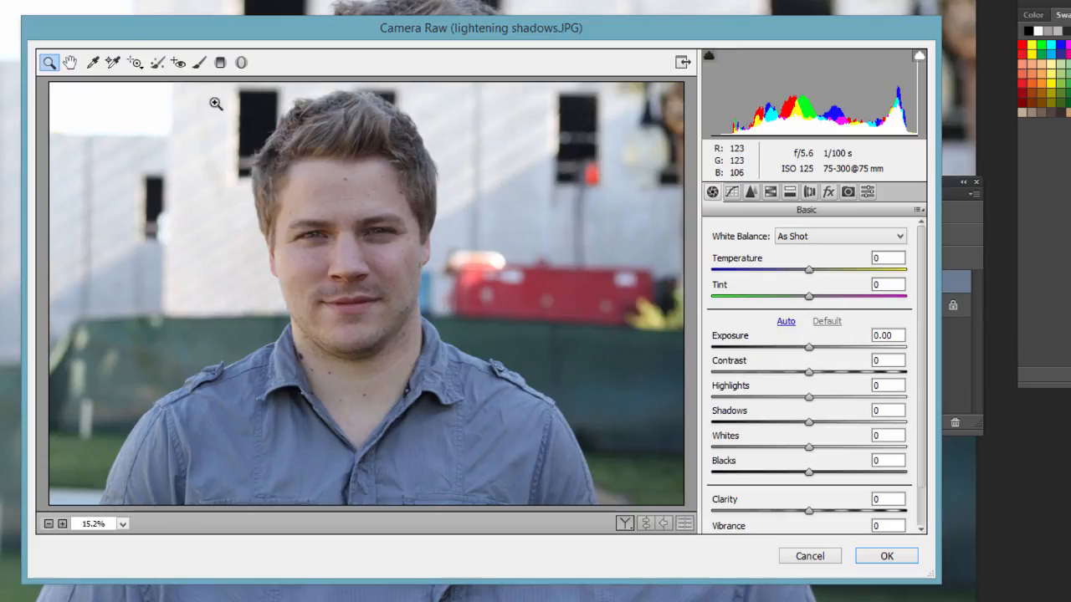
# - Activate the Spot Removal tool and set its brush size to 34
pyautogui.moveTo(198, 96); pyautogui.dragTo(512, 407)
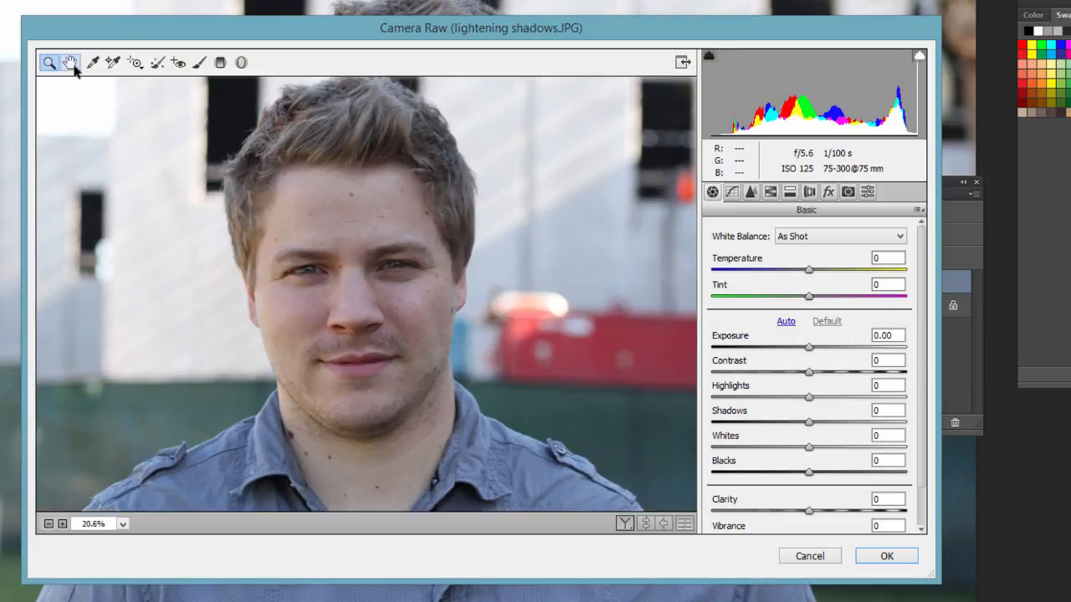
pyautogui.click(158, 65)
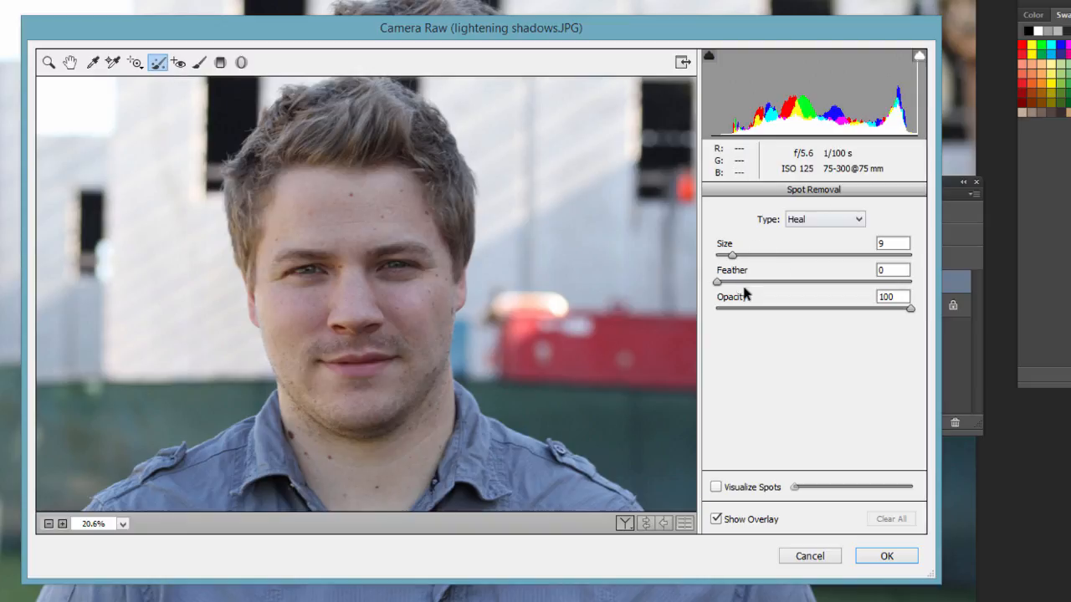
pyautogui.moveTo(734, 259)
pyautogui.mouseDown()
pyautogui.moveTo(759, 256)
pyautogui.moveTo(748, 256)
pyautogui.mouseUp()
pyautogui.write('18')
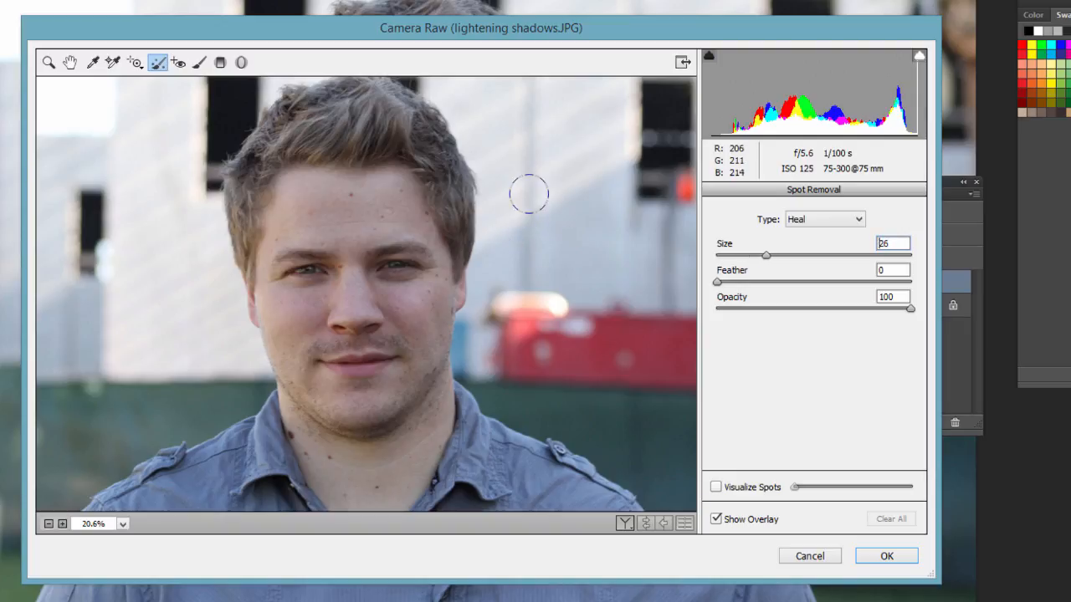
pyautogui.press(']')
pyautogui.press(']')
pyautogui.press(']')
pyautogui.press(']')
pyautogui.press(']')
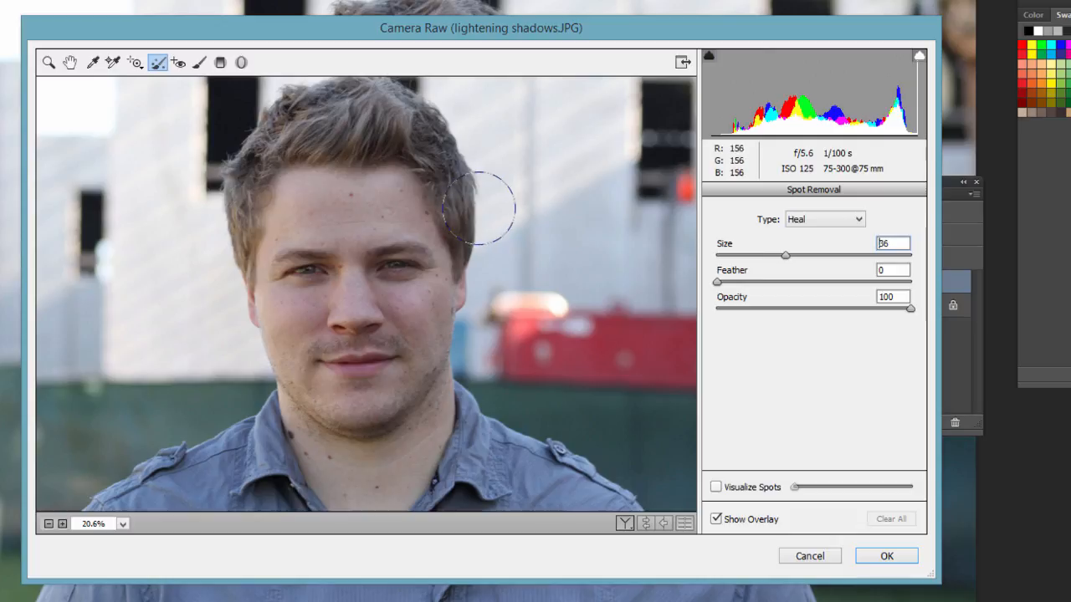
pyautogui.press('[')
pyautogui.press('[')
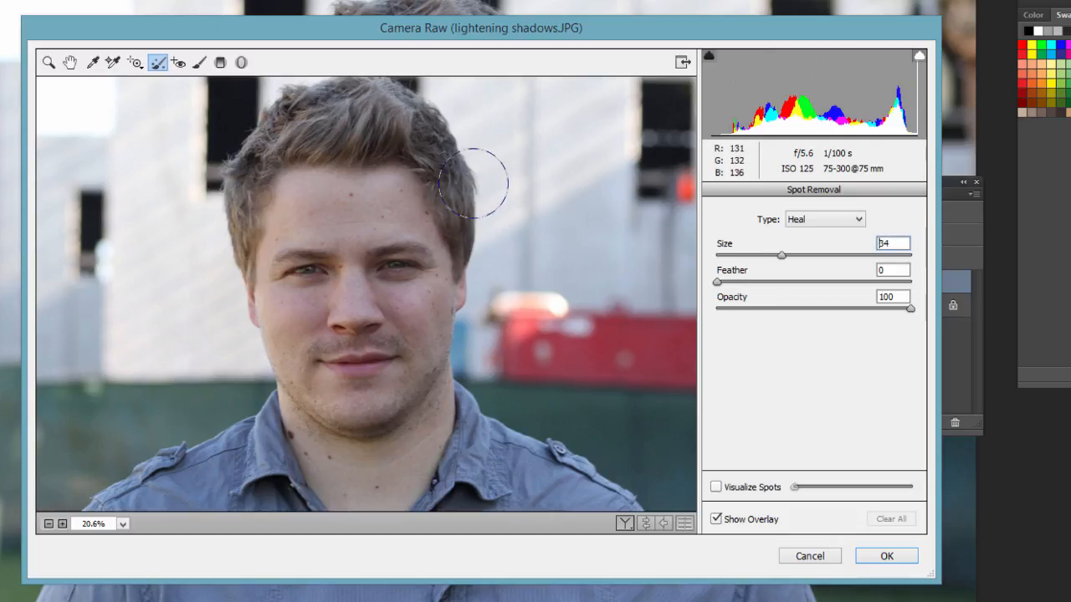
pyautogui.press(']')
pyautogui.press(']')
pyautogui.press(']')
pyautogui.press(']')
pyautogui.press(']')
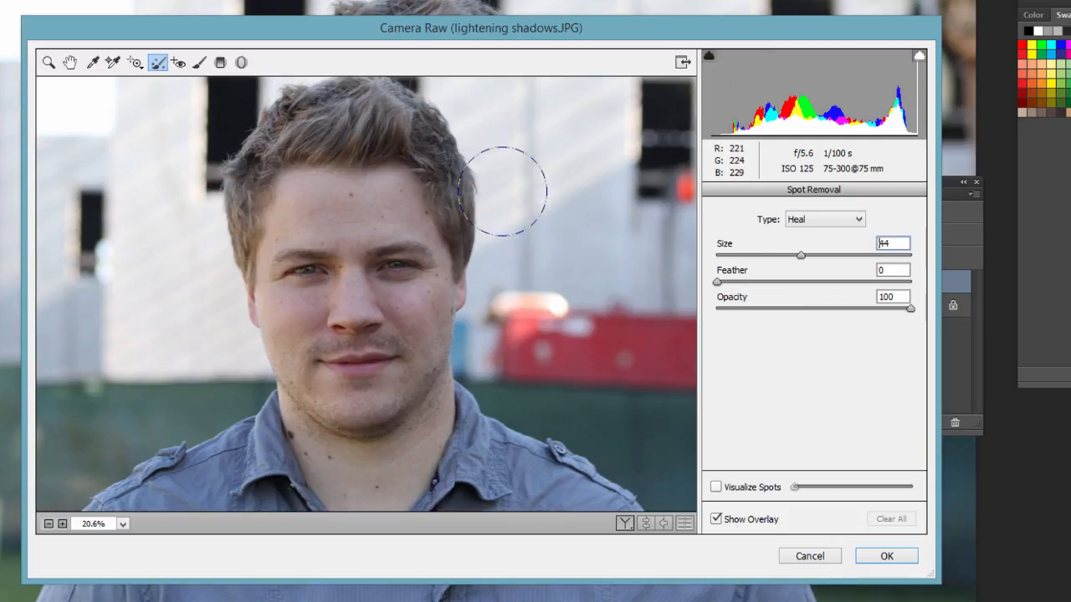
pyautogui.press('[')
pyautogui.press('[')
pyautogui.press('[')
pyautogui.press('[')
pyautogui.press('[')
# - Set the Spot Removal feather to 0 and the opacity to 100
pyautogui.moveTo(718, 283)
pyautogui.mouseDown()
pyautogui.moveTo(782, 280)
pyautogui.moveTo(710, 291)
pyautogui.mouseUp()
pyautogui.click(910, 309)
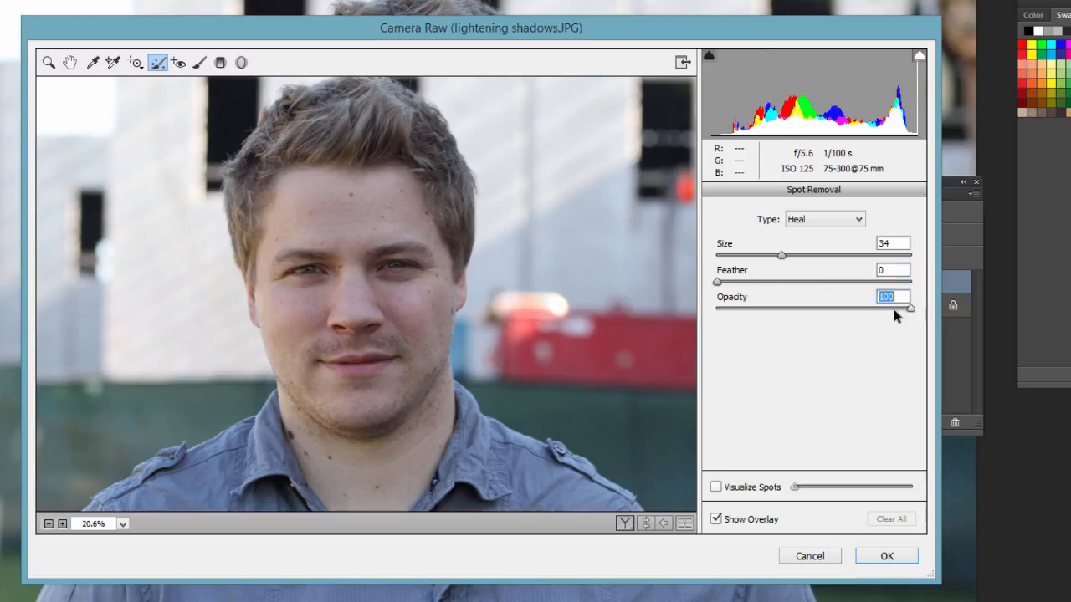
pyautogui.moveTo(893, 310); pyautogui.dragTo(927, 319)
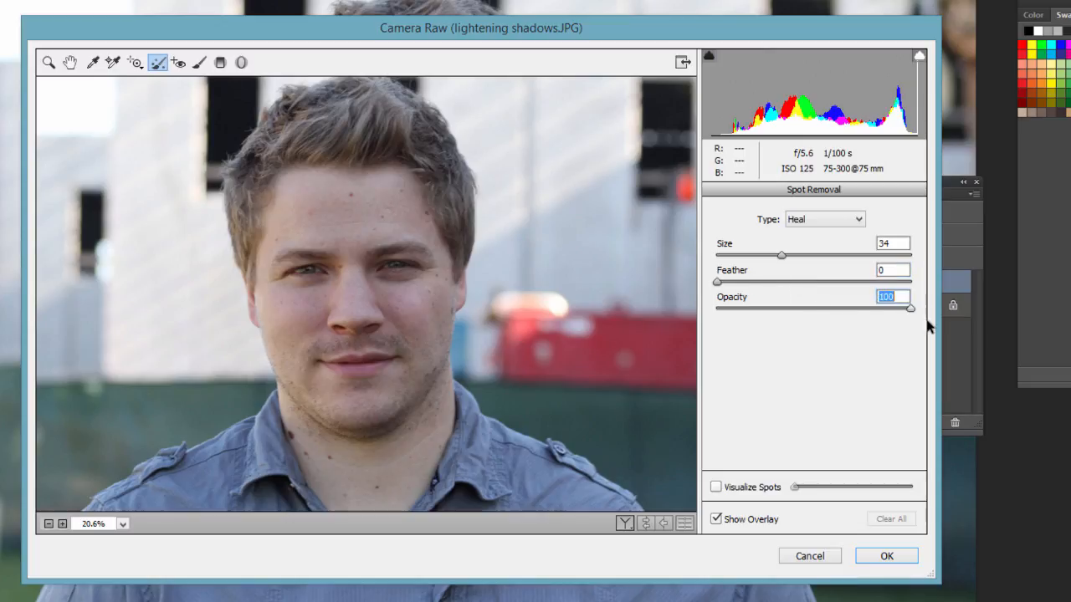
# - Try the Clone type for spot removal with feather 0 and return the type to Heal
pyautogui.click(803, 221)
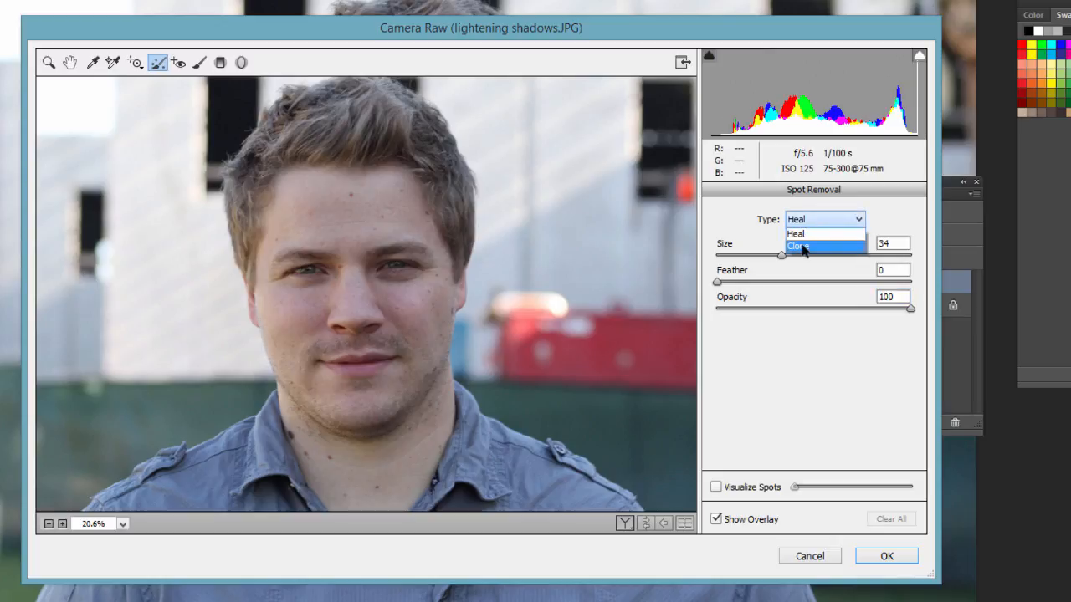
pyautogui.click(809, 222)
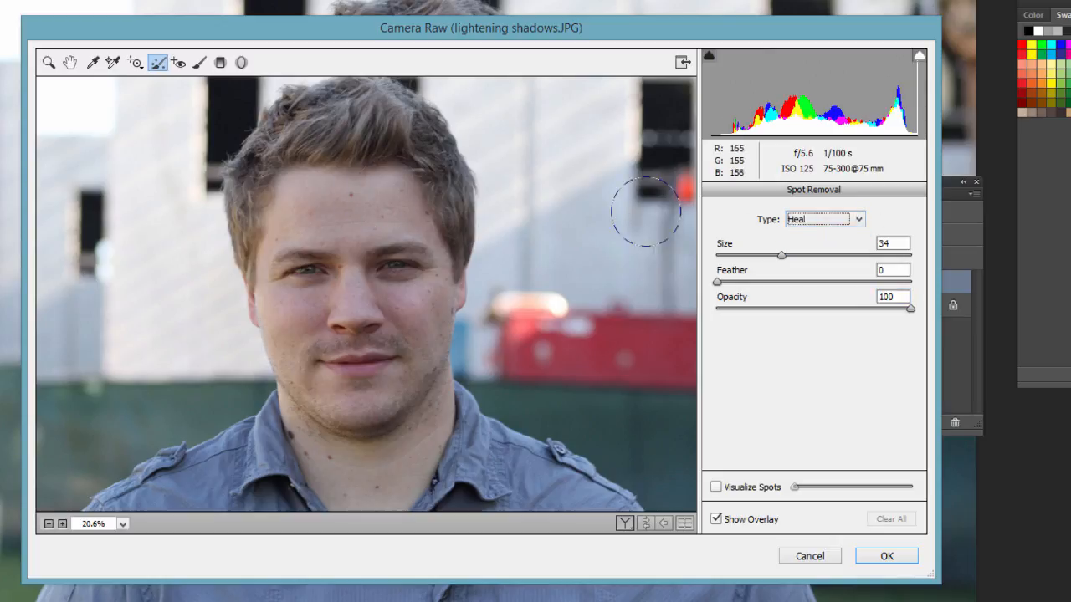
pyautogui.click(832, 222)
pyautogui.click(816, 245)
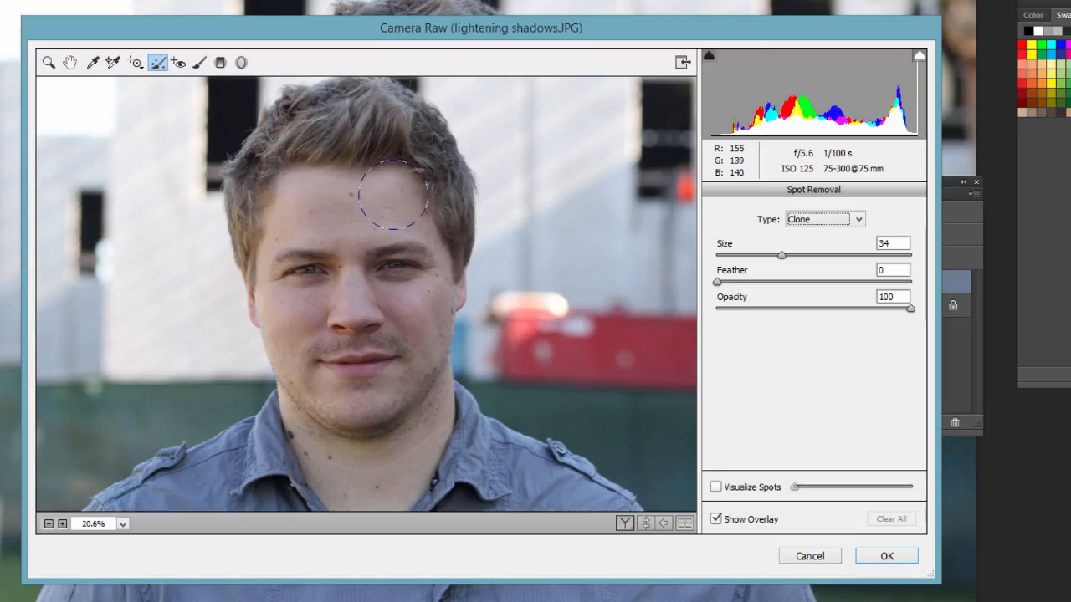
pyautogui.moveTo(718, 282)
pyautogui.mouseDown()
pyautogui.moveTo(795, 283)
pyautogui.moveTo(674, 272)
pyautogui.mouseUp()
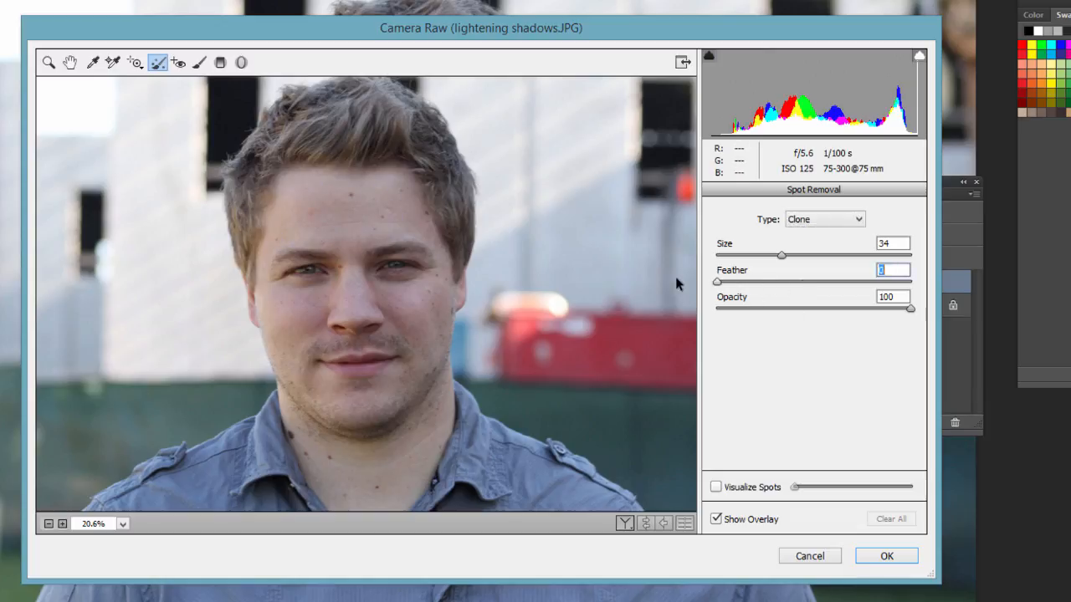
pyautogui.click(841, 219)
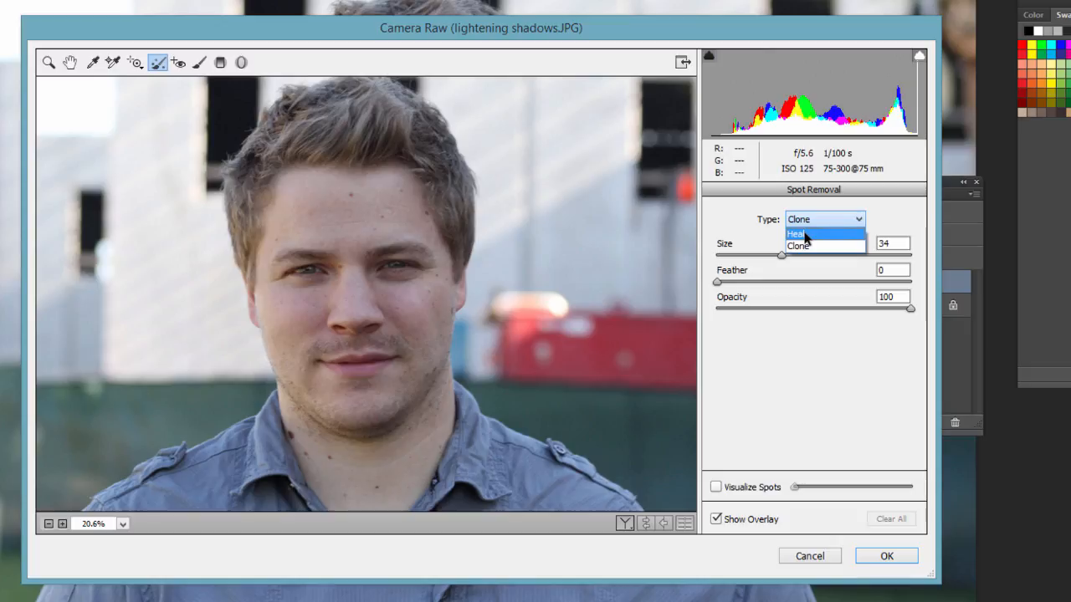
pyautogui.click(803, 235)
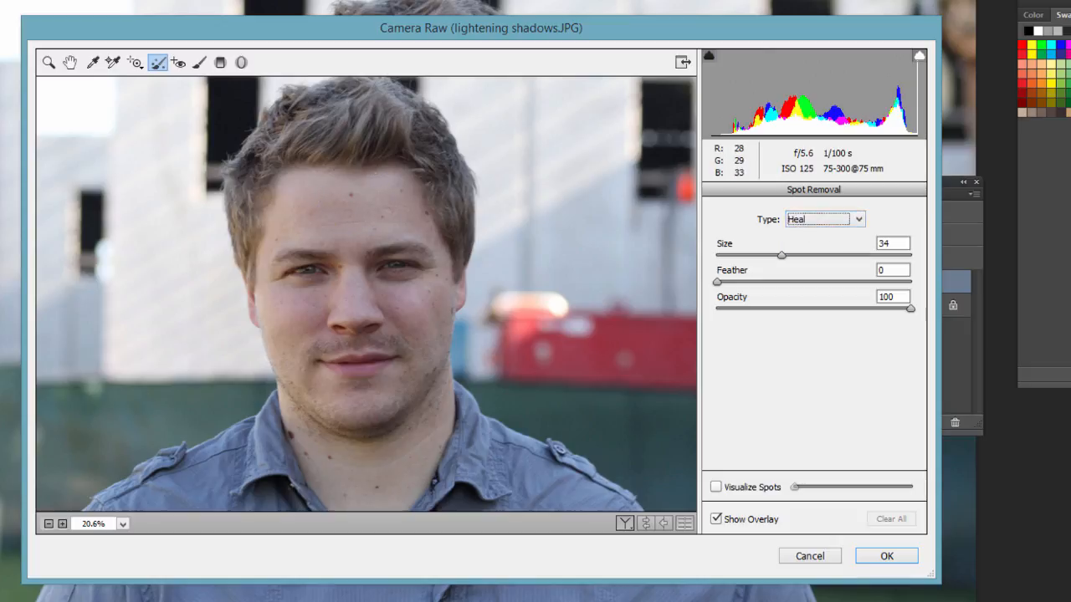
# - Heal the mole on the upper middle of the forehead using a Spot Removal size of 14
pyautogui.click(50, 66)
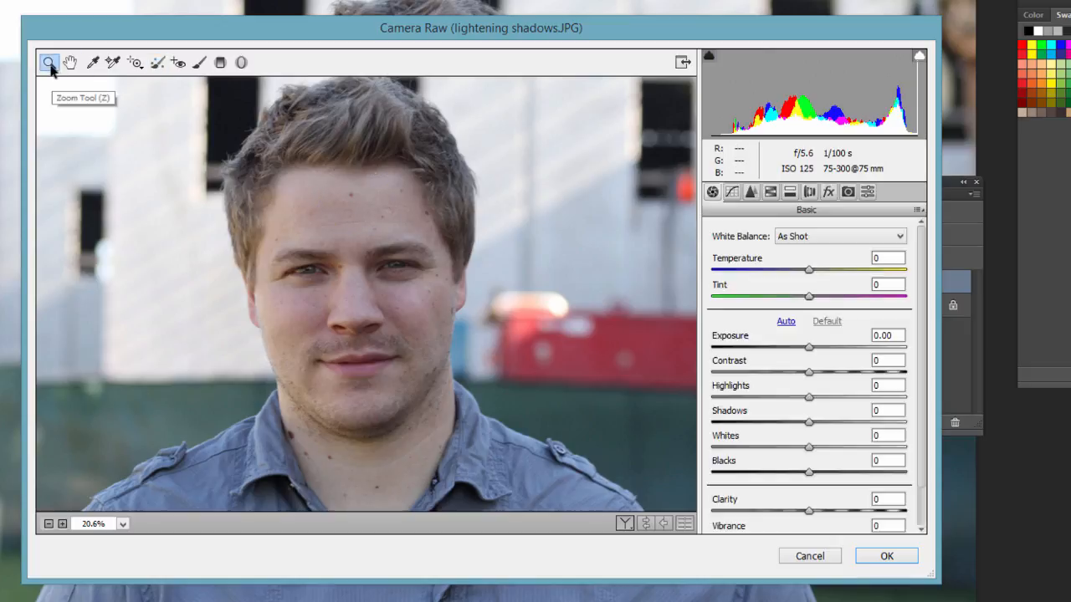
pyautogui.moveTo(322, 176); pyautogui.dragTo(403, 247)
pyautogui.hotkey('ctrl', '-')
pyautogui.hotkey('ctrl', '-')
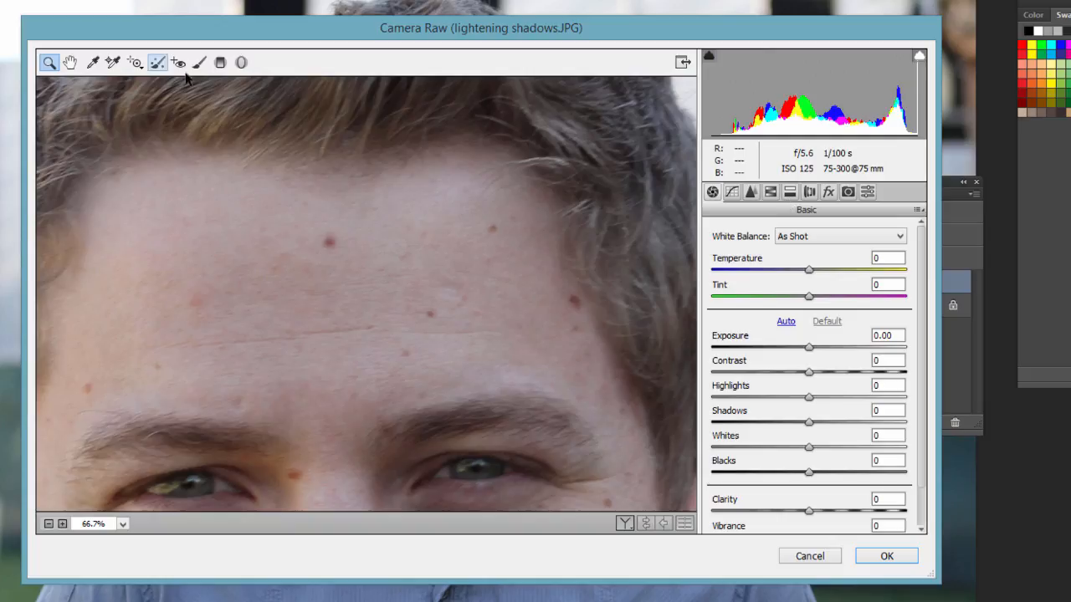
pyautogui.click(159, 66)
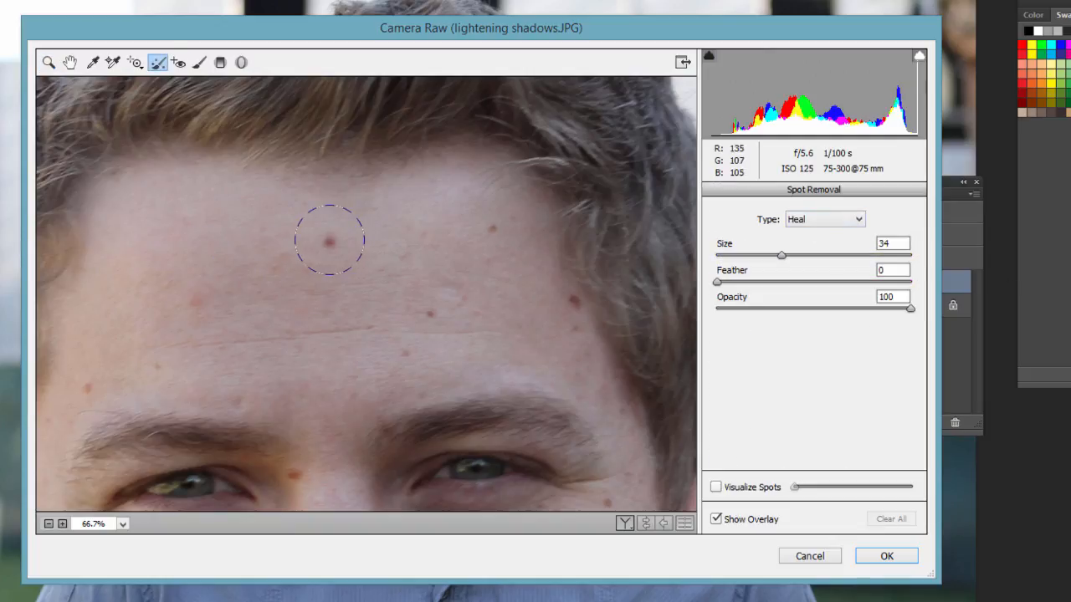
pyautogui.press('[')
pyautogui.press('[')
pyautogui.press('[')
pyautogui.press('[')
pyautogui.press('[')
pyautogui.click(330, 240)
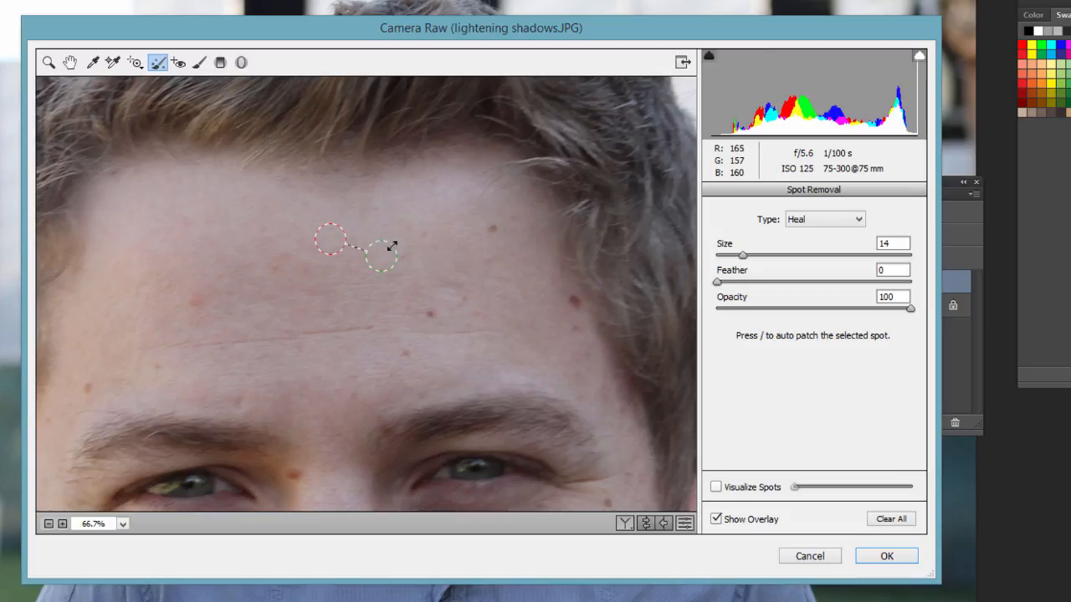
pyautogui.moveTo(388, 253)
pyautogui.mouseDown()
pyautogui.moveTo(396, 268)
pyautogui.moveTo(413, 210)
pyautogui.moveTo(405, 145)
pyautogui.moveTo(379, 103)
pyautogui.moveTo(411, 242)
pyautogui.moveTo(389, 224)
pyautogui.moveTo(393, 262)
pyautogui.moveTo(390, 247)
pyautogui.mouseUp()
# - Heal the remaining forehead moles, sampling clear forehead skin for the one beside the hairline
pyautogui.click(569, 306)
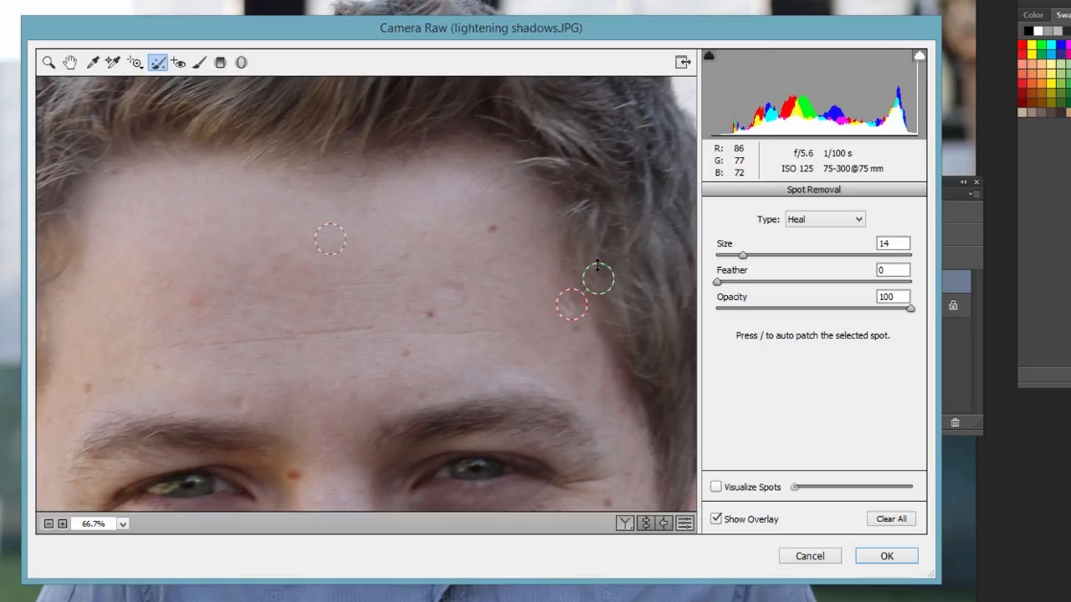
pyautogui.moveTo(598, 278); pyautogui.dragTo(529, 301)
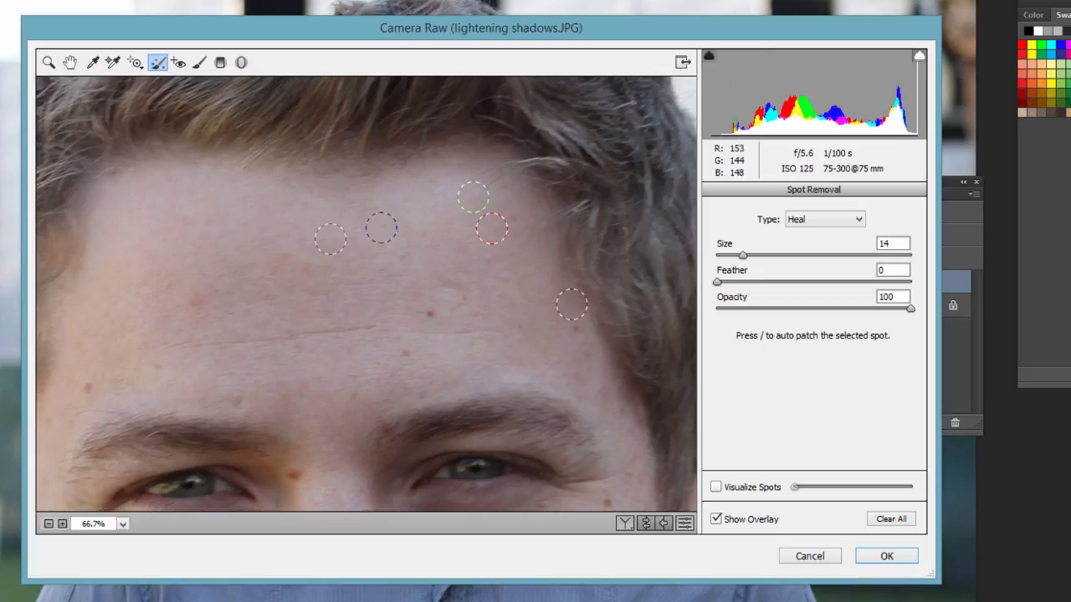
pyautogui.click(434, 314)
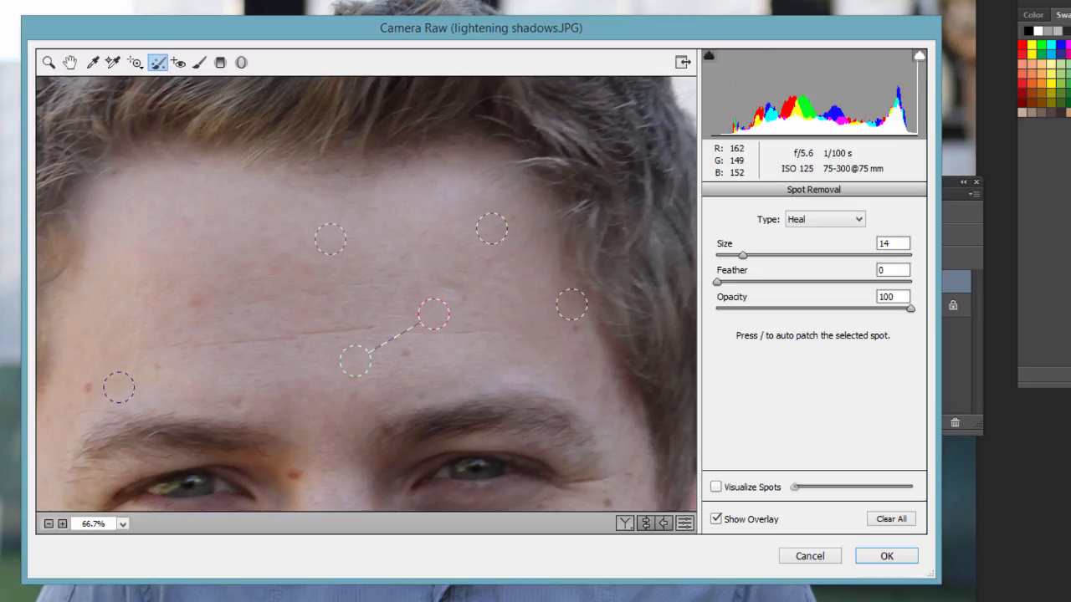
pyautogui.click(81, 389)
pyautogui.click(440, 303)
pyautogui.click(558, 299)
# - Examine the whole portrait for remaining blemishes, using the Visualize Spots view on the face and neck
pyautogui.hotkey('ctrl', '-')
pyautogui.hotkey('ctrl', '-')
pyautogui.hotkey('ctrl', '-')
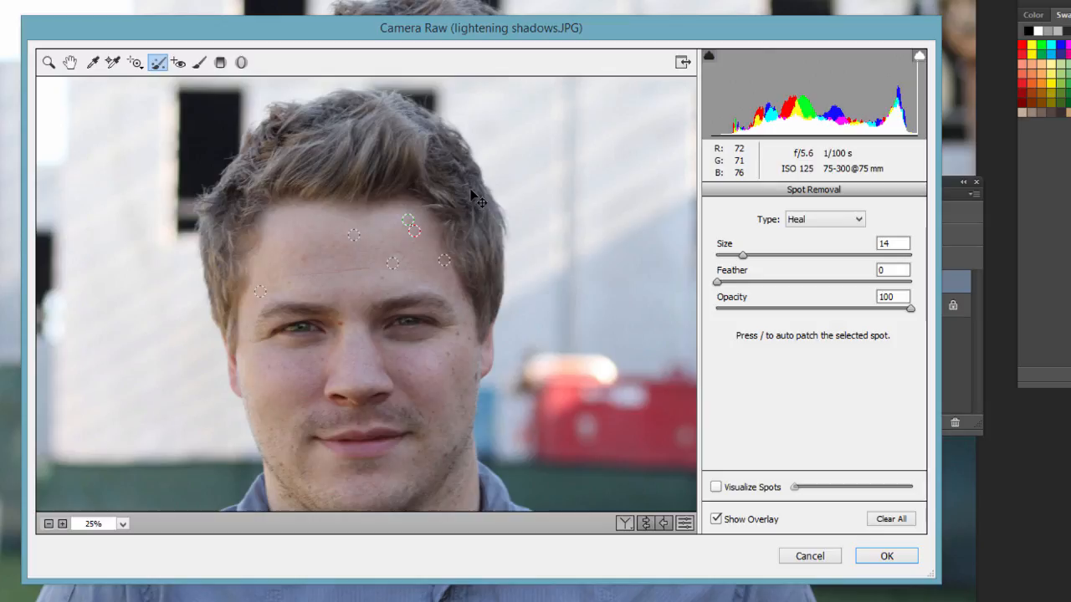
pyautogui.hotkey('ctrl', '-')
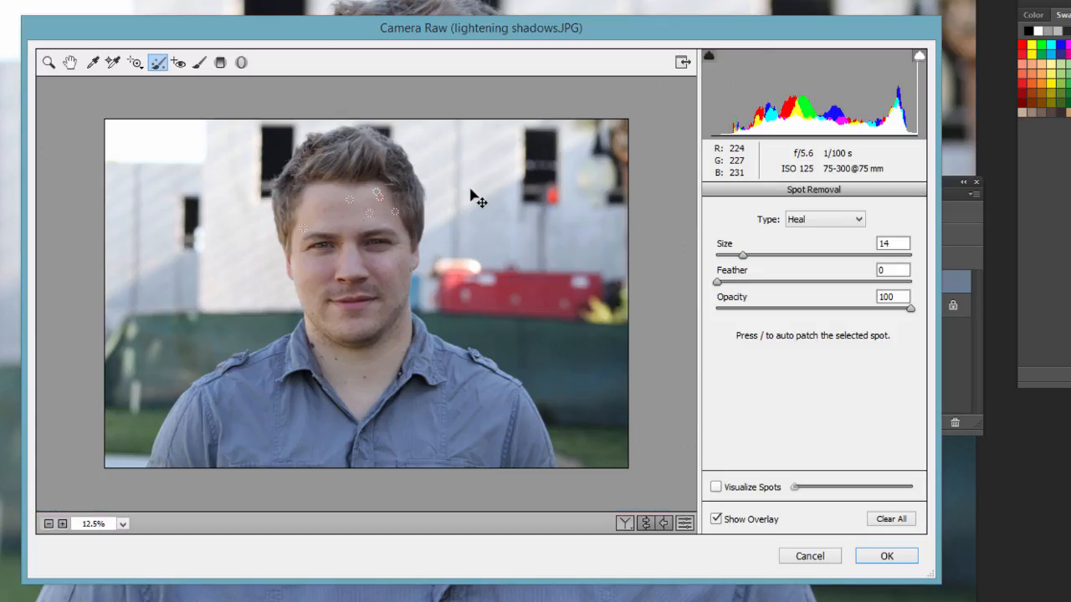
pyautogui.hotkey('ctrl', '+')
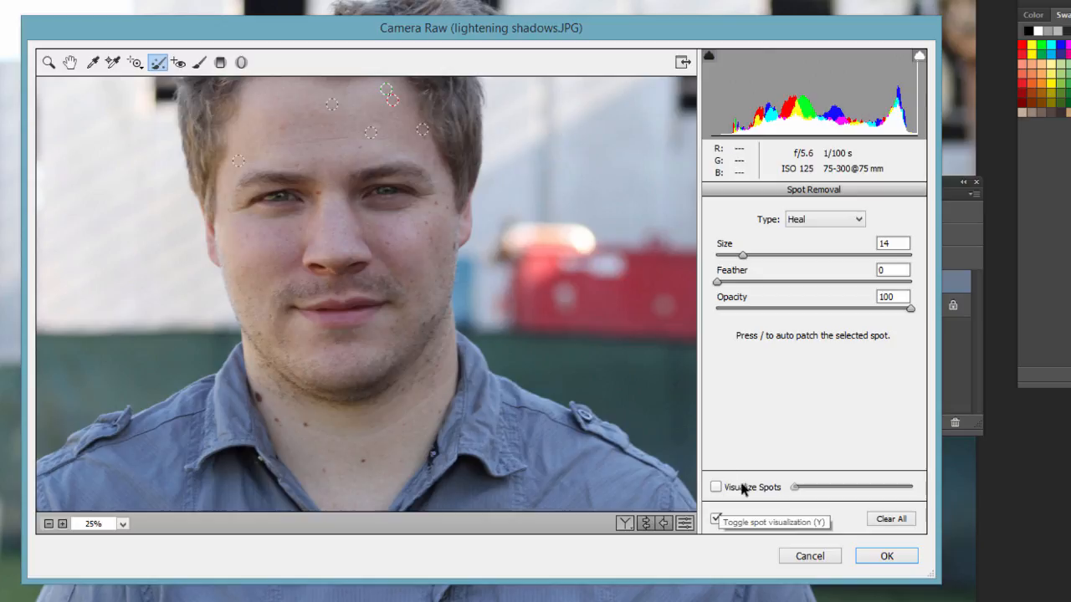
pyautogui.click(716, 487)
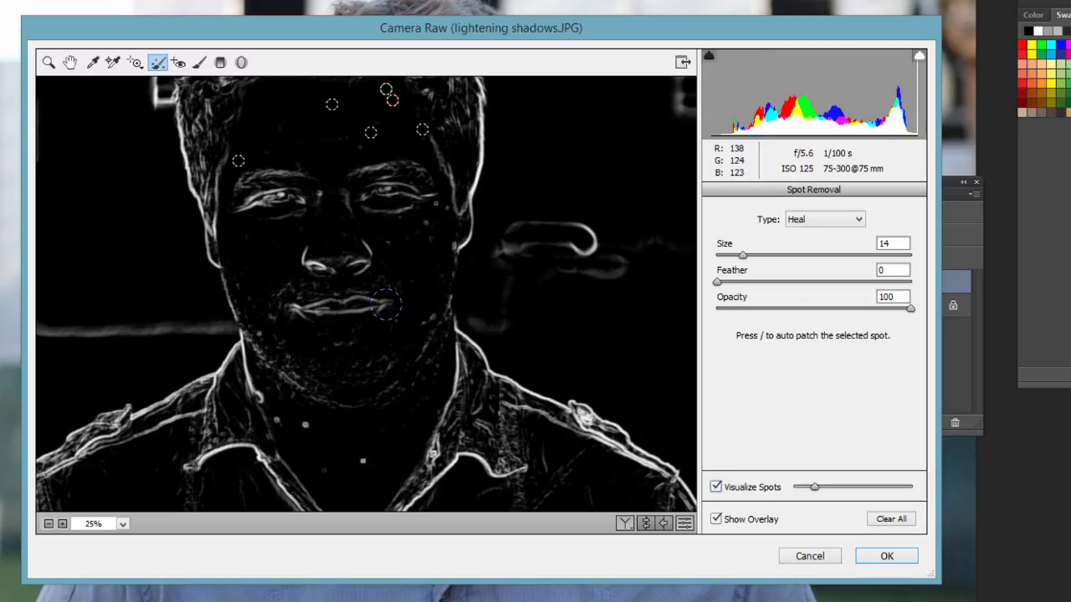
pyautogui.click(716, 487)
pyautogui.click(716, 486)
pyautogui.moveTo(815, 492)
pyautogui.mouseDown()
pyautogui.moveTo(874, 489)
pyautogui.moveTo(813, 497)
pyautogui.mouseUp()
pyautogui.click(716, 488)
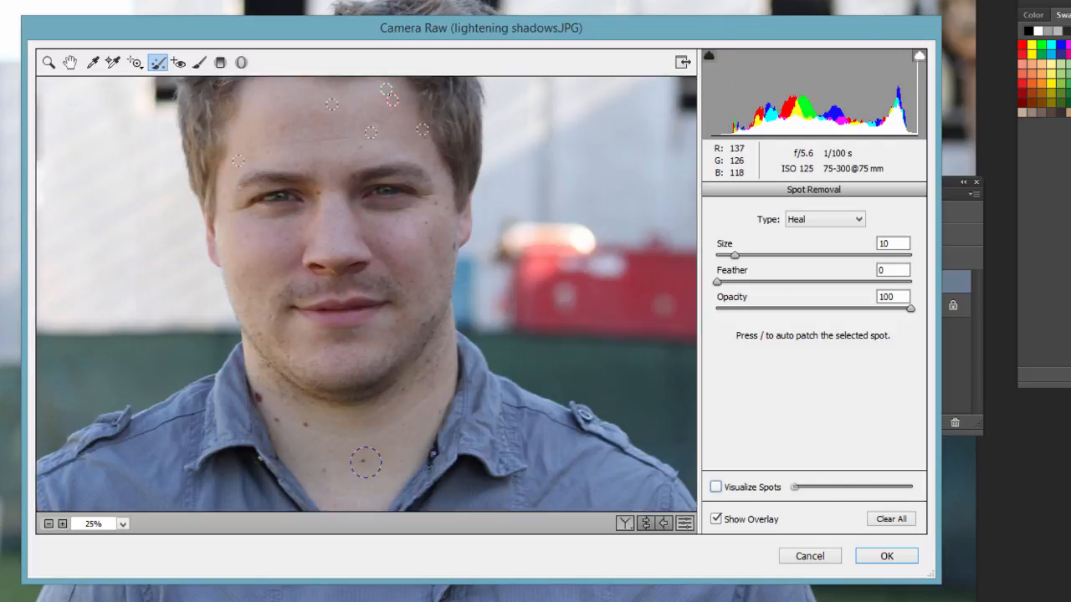
# - Heal the four moles on the neck with small spots and apply the Camera Raw edits to the layer
pyautogui.click(362, 461)
pyautogui.click(306, 427)
pyautogui.click(276, 420)
pyautogui.click(258, 396)
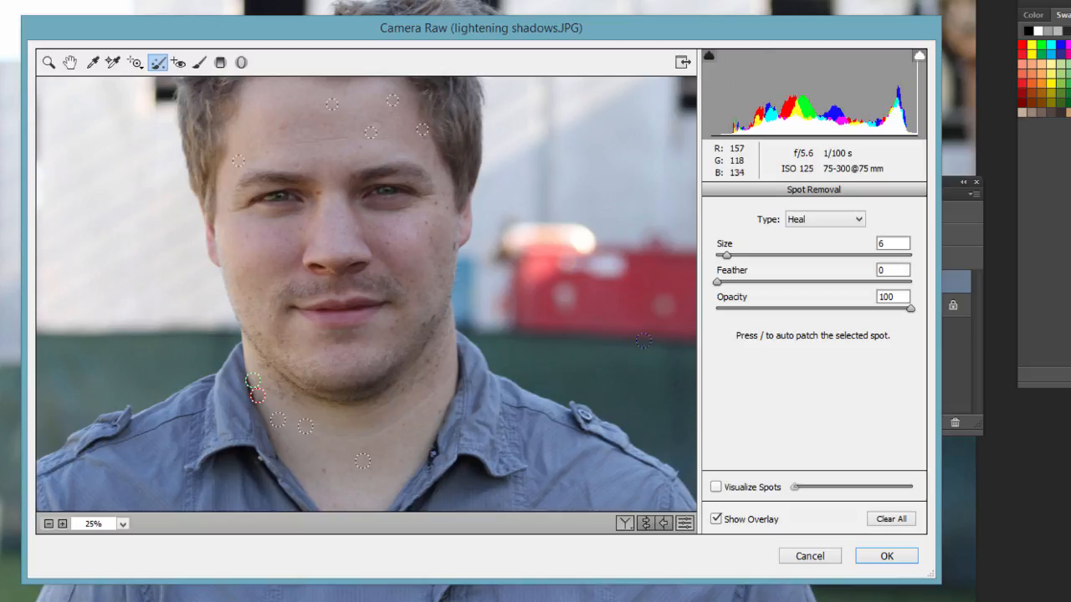
pyautogui.click(883, 557)
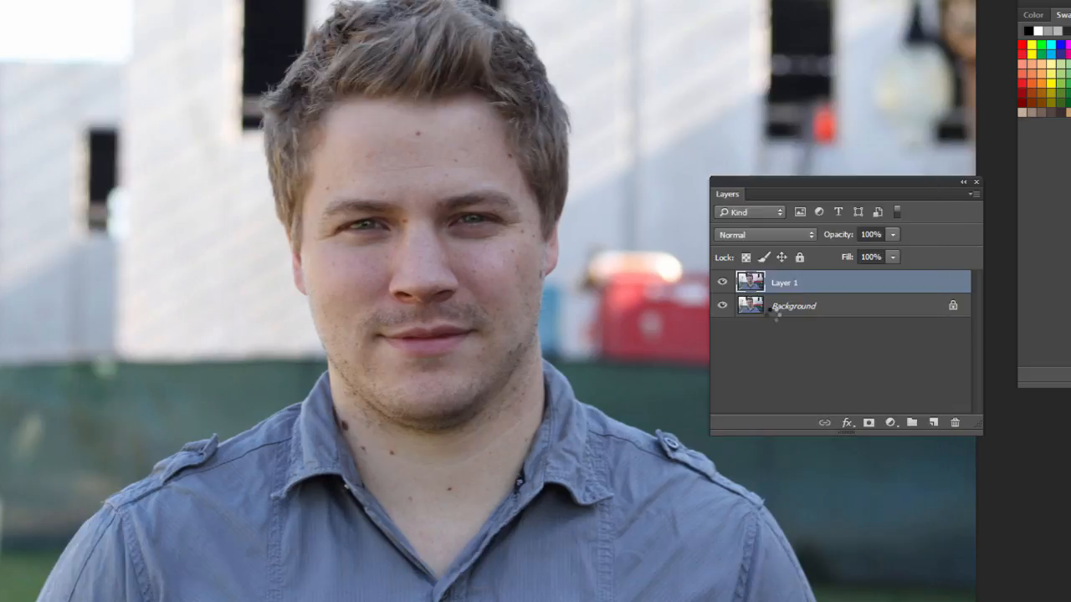
# - Compare Layer 1 with the original by toggling its visibility, and lower its opacity to about 58%
pyautogui.click(723, 284)
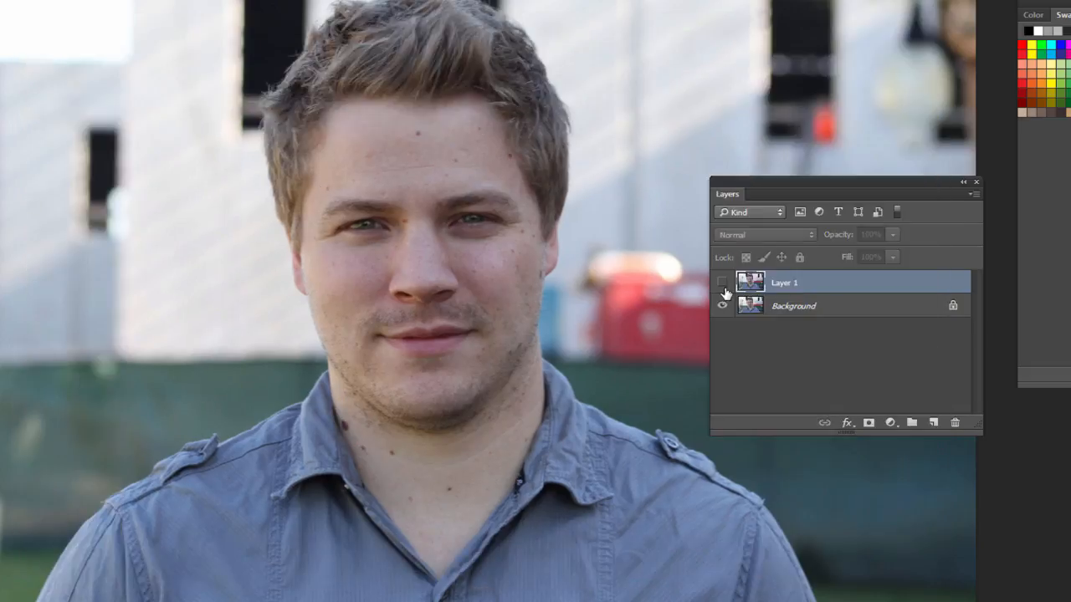
pyautogui.click(723, 286)
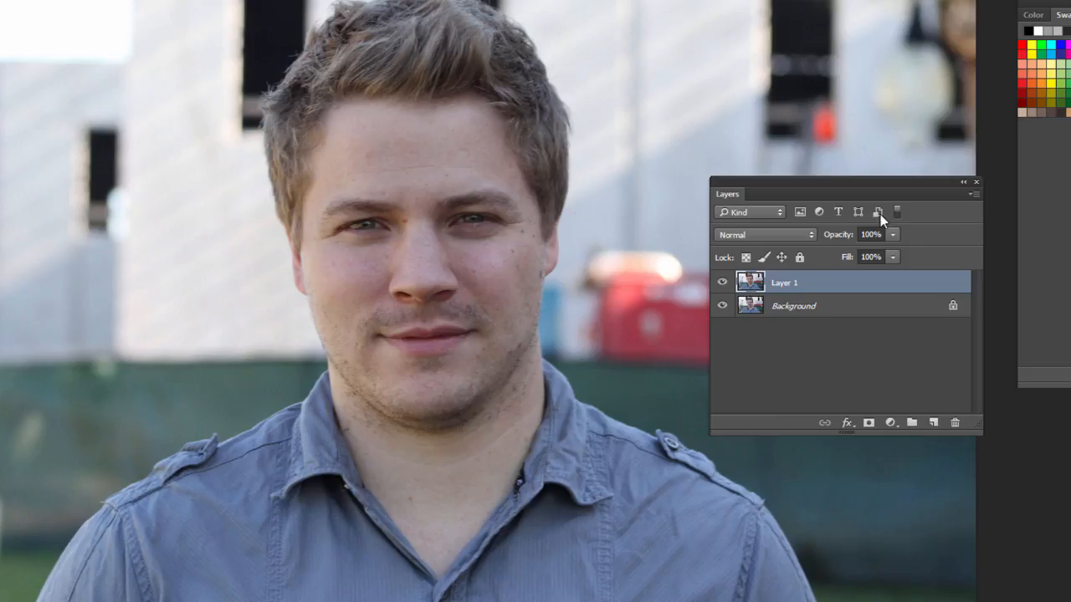
pyautogui.click(892, 235)
pyautogui.moveTo(889, 256); pyautogui.dragTo(868, 258)
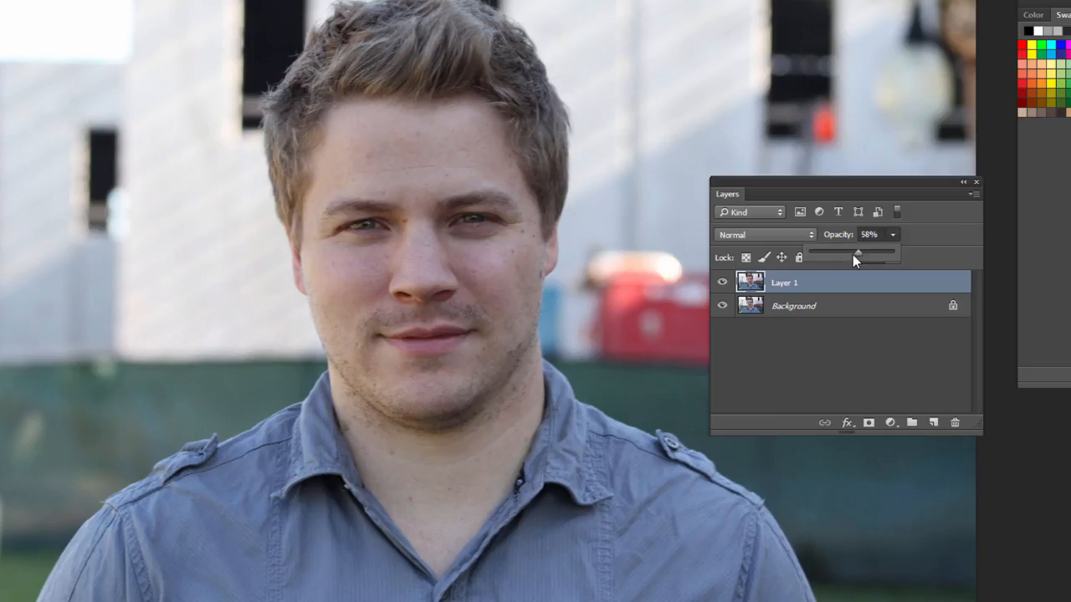